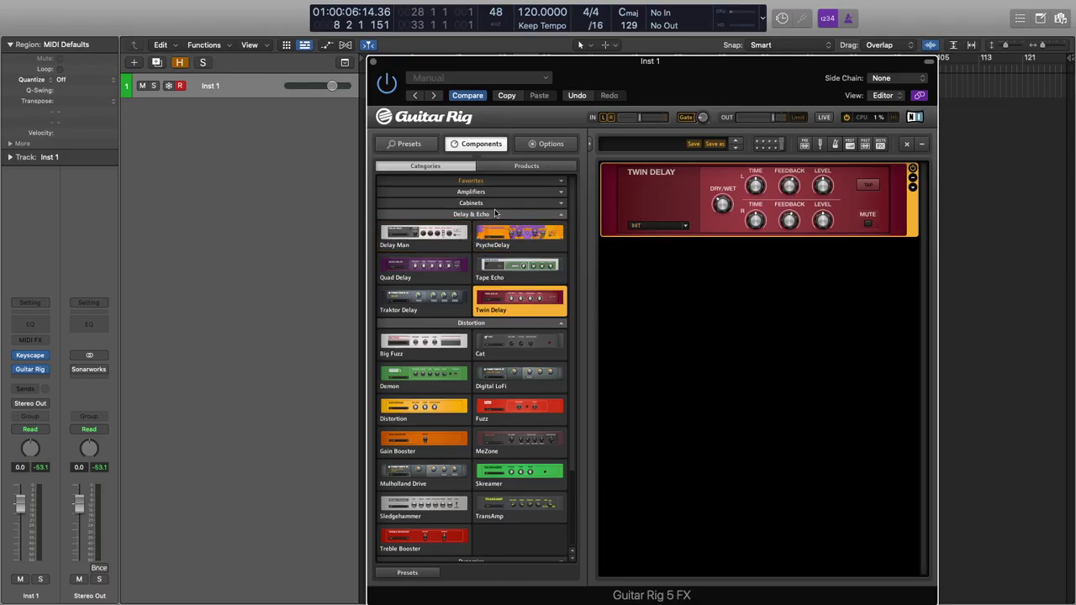
# Step: Browse the Amplifiers and Cabinets component categories in Guitar Rig 5
pyautogui.click(495, 192)
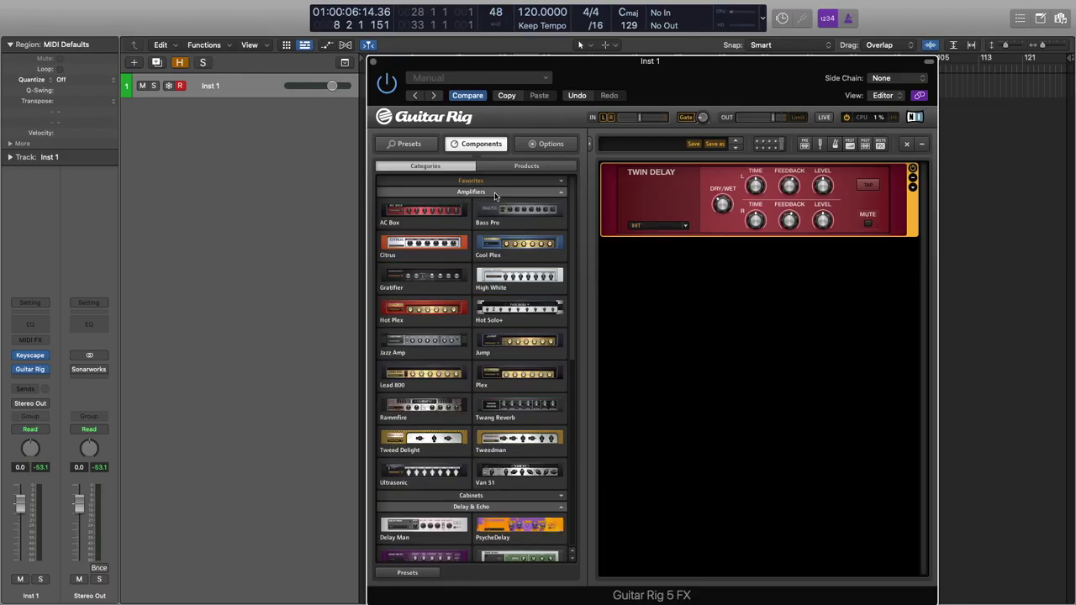
pyautogui.click(482, 497)
pyautogui.scroll(-5, 481, 499)
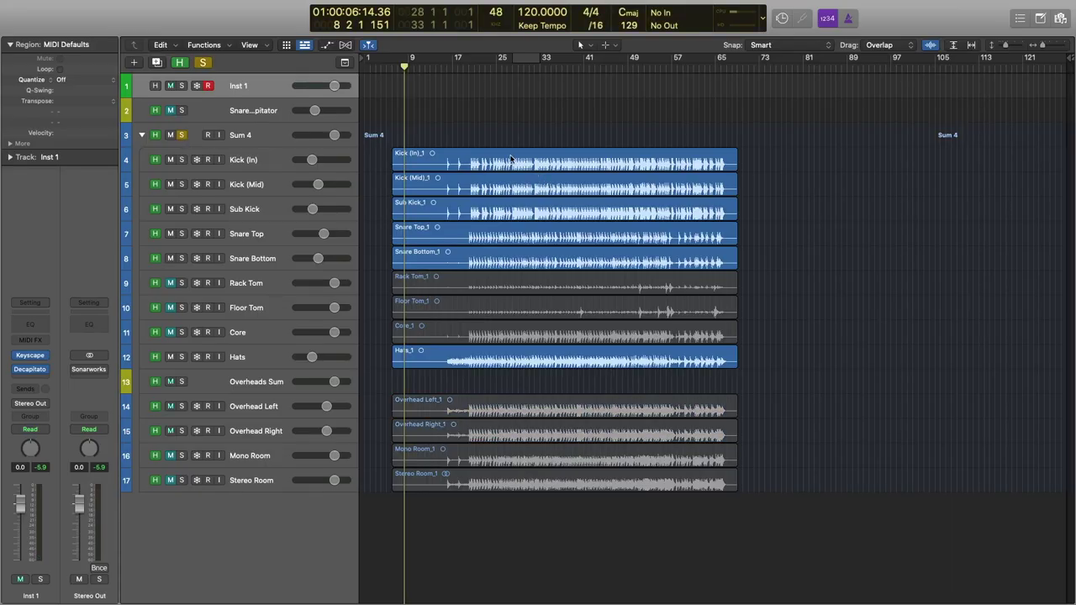
# Step: Select the Snare Top track and open its Decapitator plug-in, moving the window clear of the track list
pyautogui.click(264, 236)
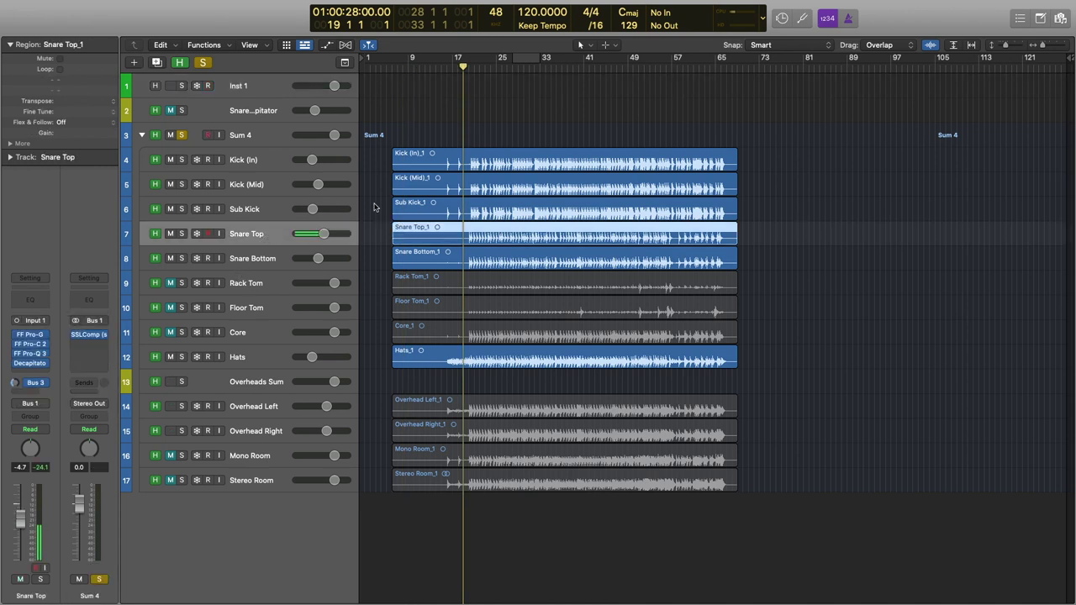
pyautogui.click(32, 366)
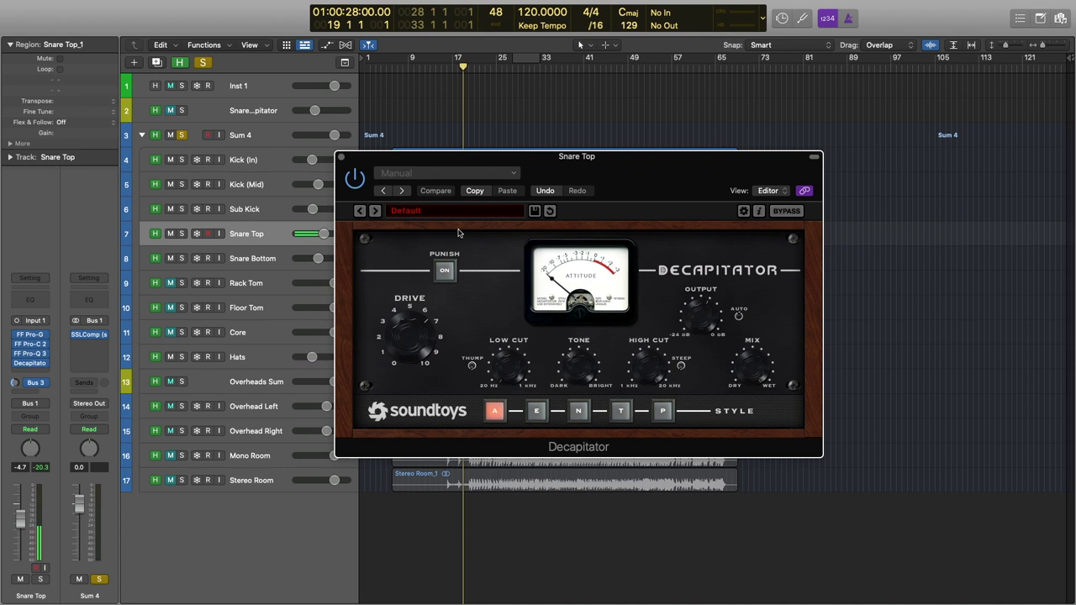
pyautogui.moveTo(577, 158); pyautogui.dragTo(707, 171)
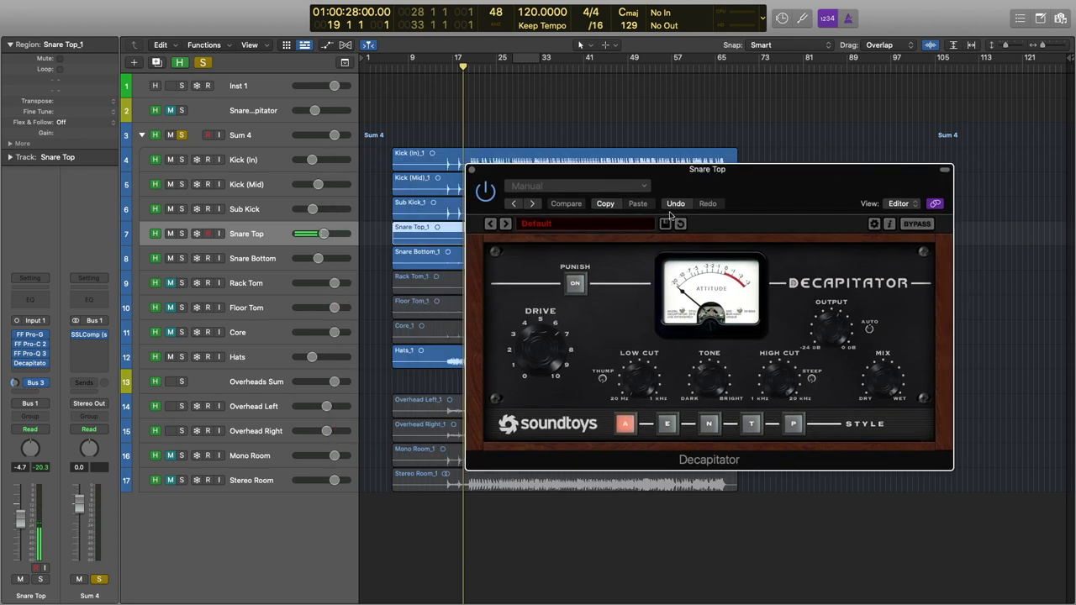
# Step: Solo Snare Top instead of the Sum 4 stack, with the Decapitator window kept clear of the snare region and the timeline enlarged
pyautogui.press('s')
pyautogui.click(182, 134)
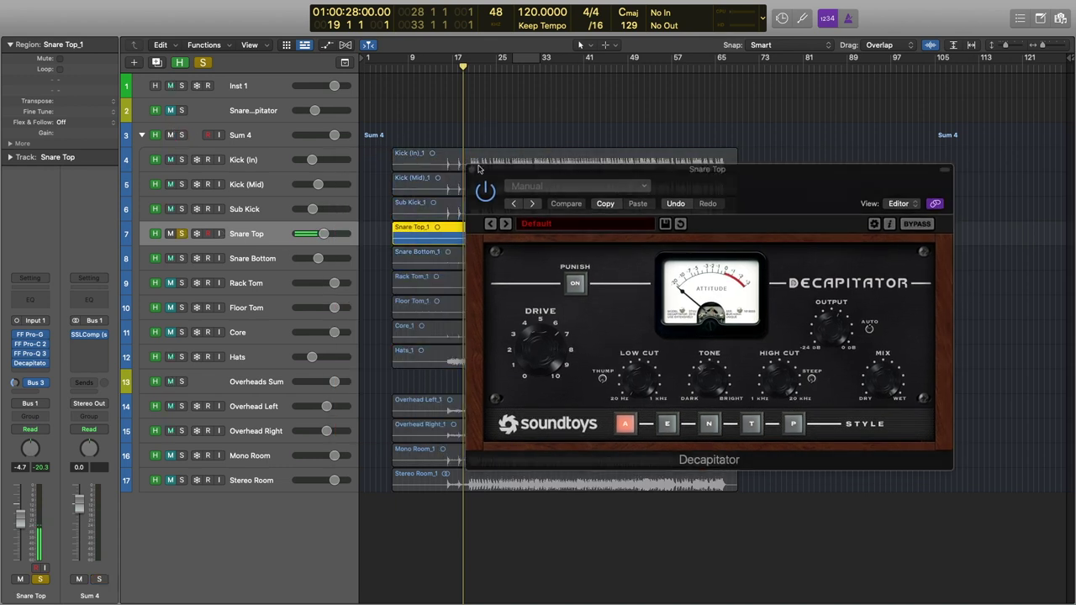
pyautogui.moveTo(490, 224); pyautogui.dragTo(636, 343)
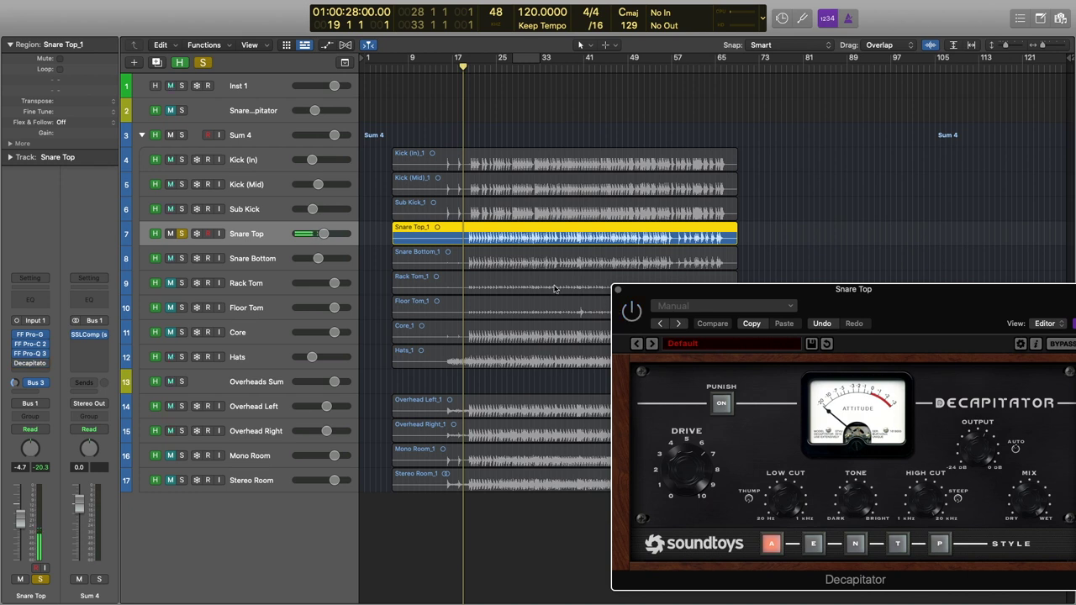
pyautogui.scroll(5, 498, 137)
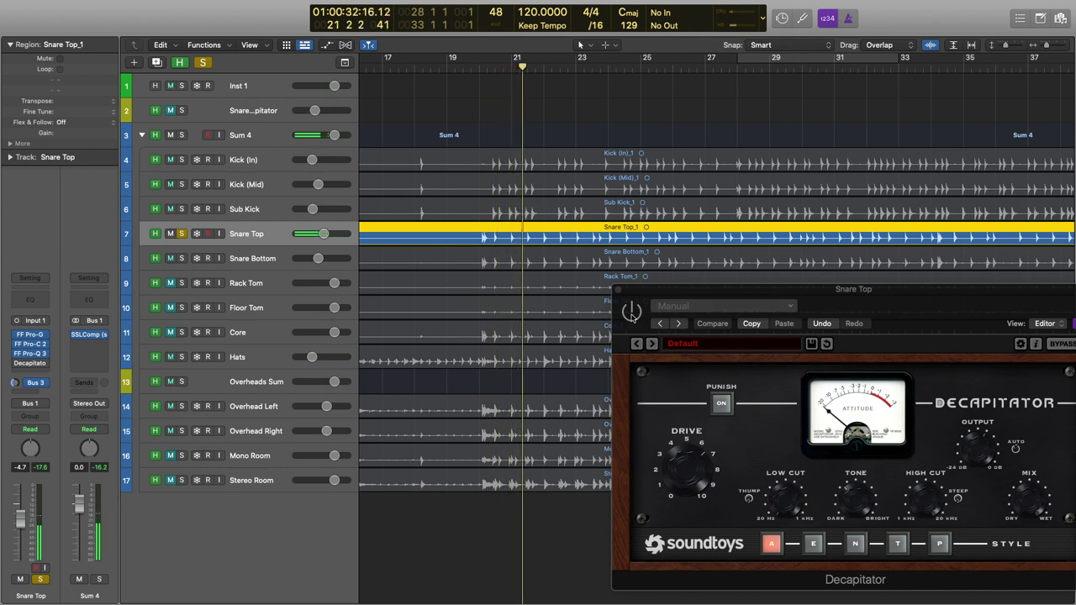
pyautogui.moveTo(649, 294); pyautogui.dragTo(631, 289)
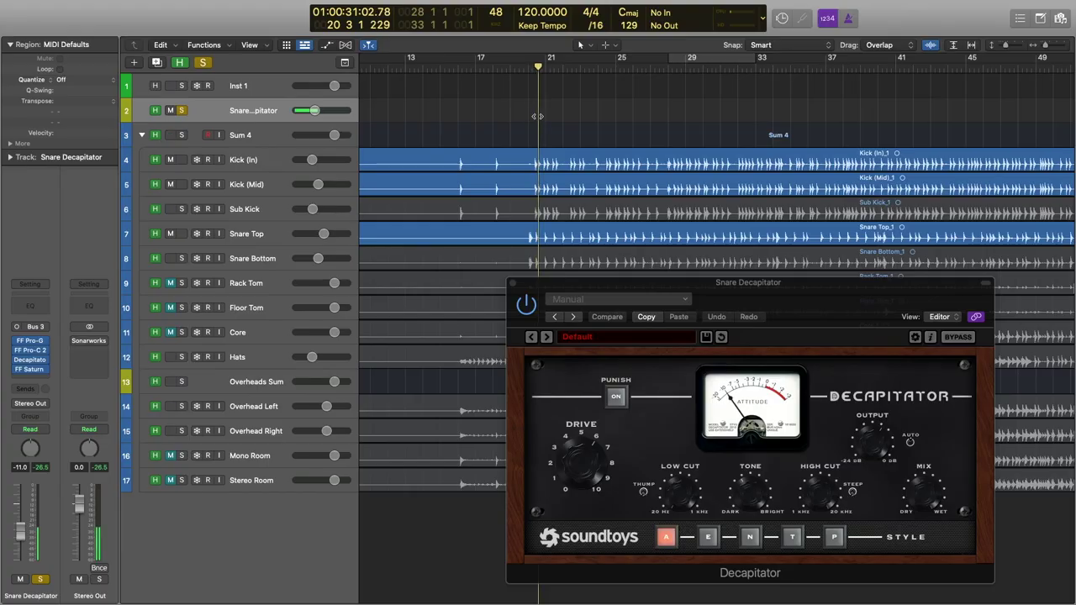
# Step: Turn off solo on the Snare Decapitator track
pyautogui.click(182, 110)
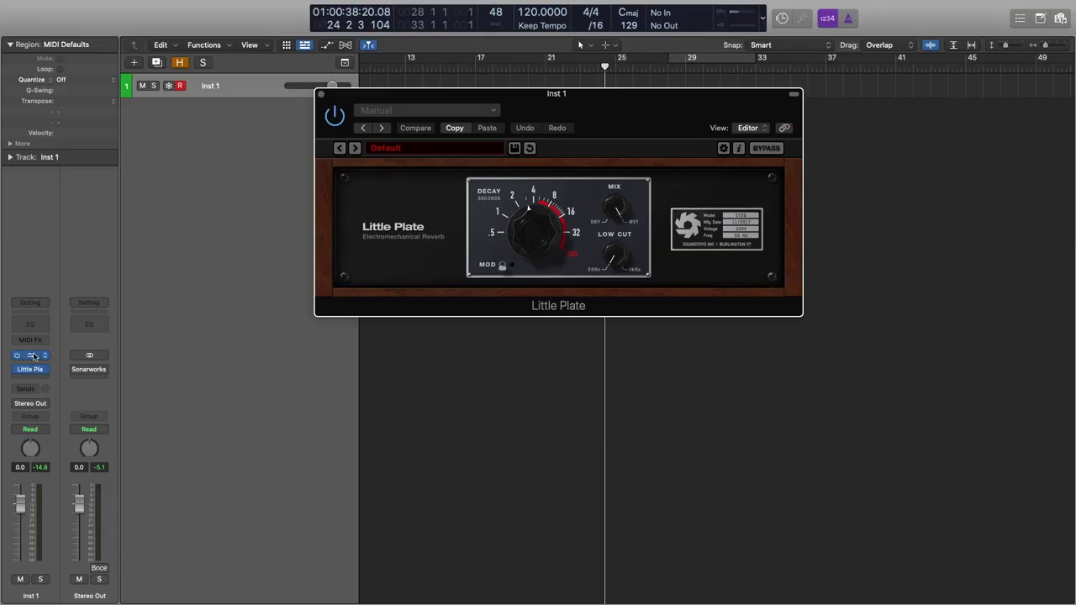
# Step: Show Inst 1's Kontakt instrument below the Little Plate window and increase the reverb's Decay
pyautogui.click(31, 356)
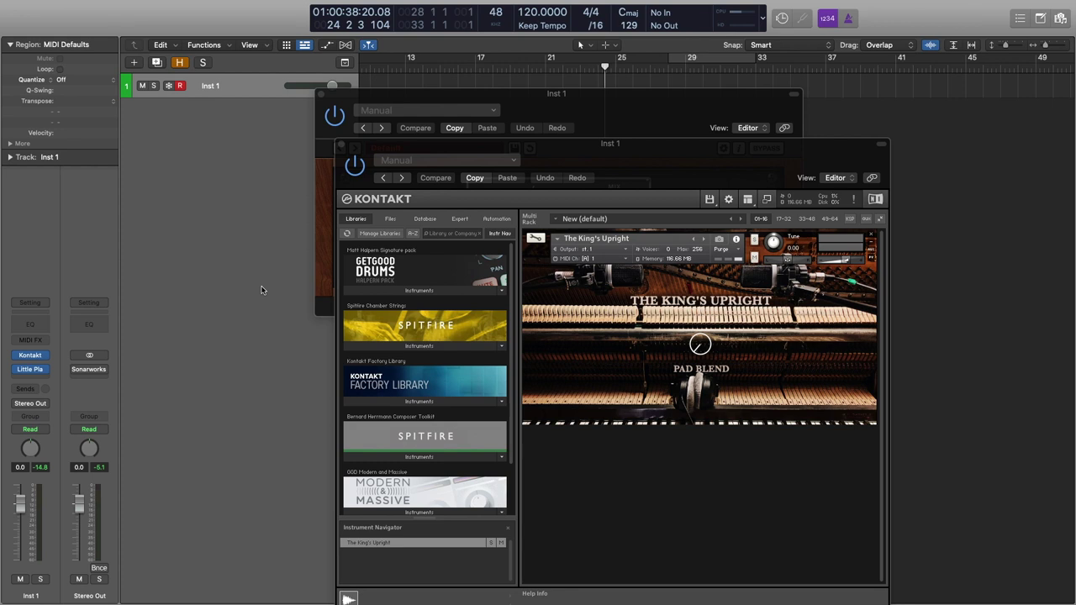
pyautogui.moveTo(581, 140); pyautogui.dragTo(551, 328)
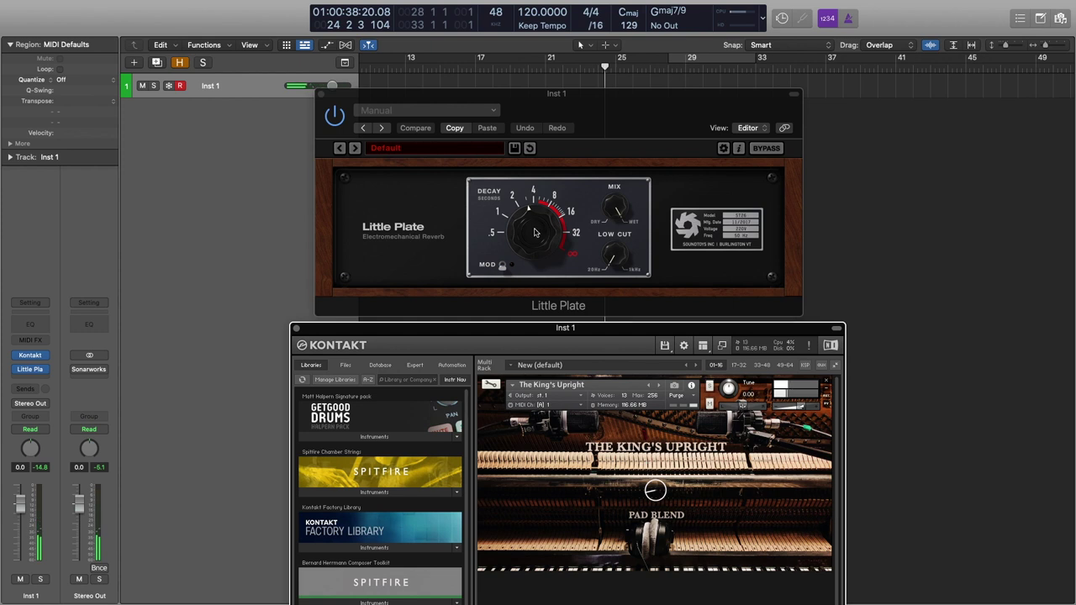
pyautogui.moveTo(534, 233); pyautogui.dragTo(534, 191)
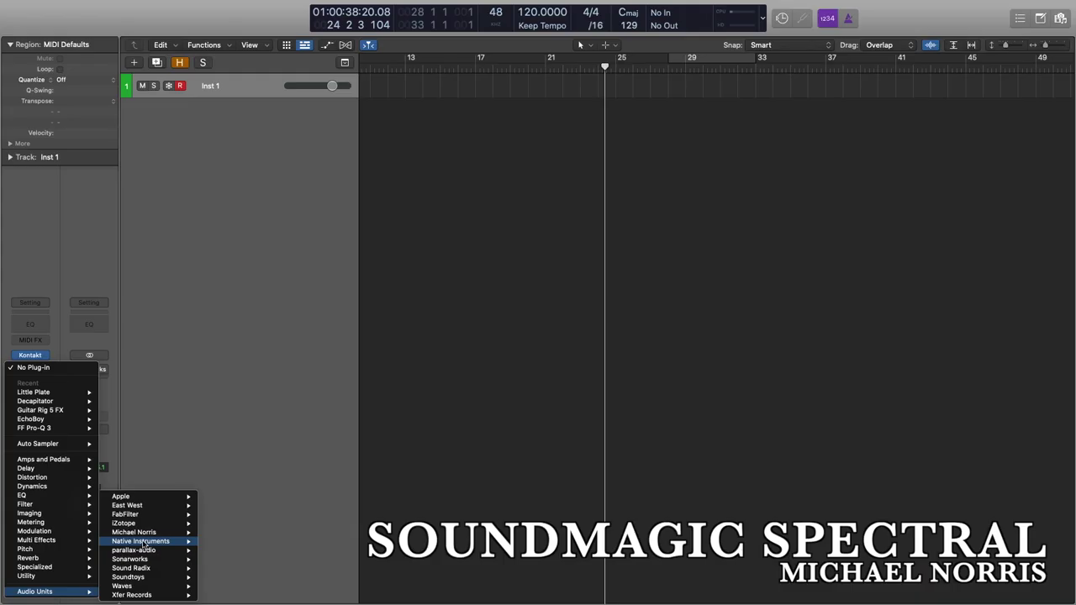
# Step: Insert Michael Norris's Spectral Emergence as the audio effect after Kontakt on Inst 1
pyautogui.moveTo(226, 515)
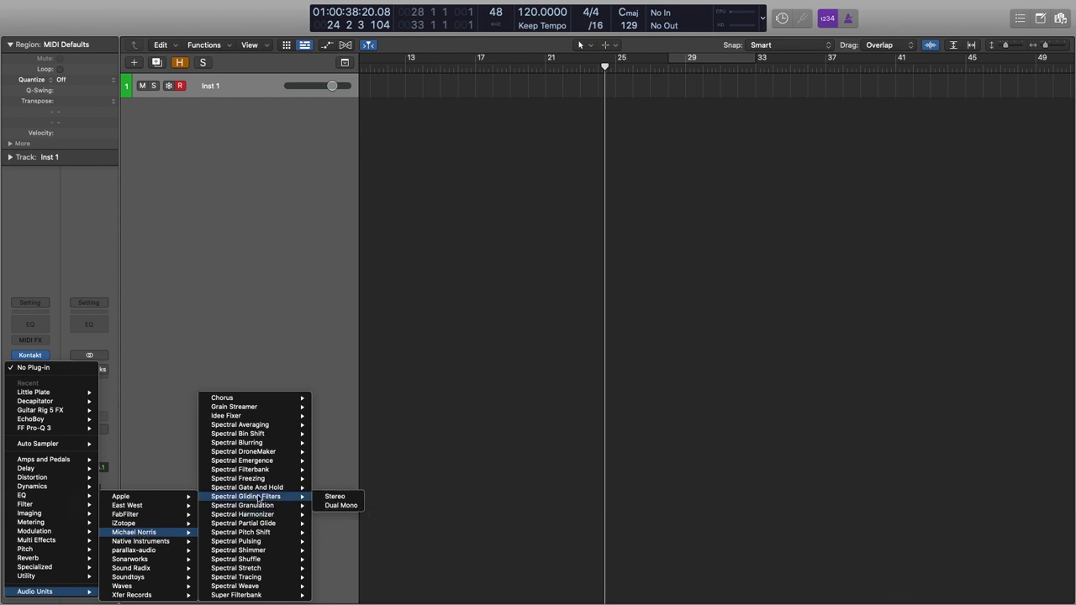
pyautogui.click(256, 465)
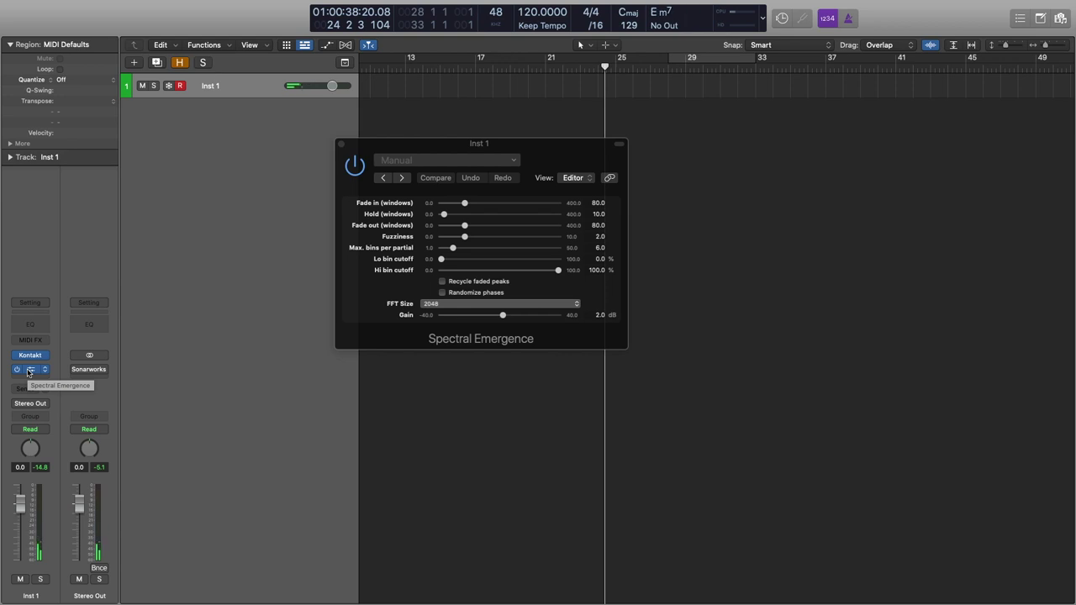
# Step: Add a second instrument track with the same plug-ins as Inst 1 and lower Inst 1's volume to -7.0 dB
pyautogui.doubleClick(207, 276)
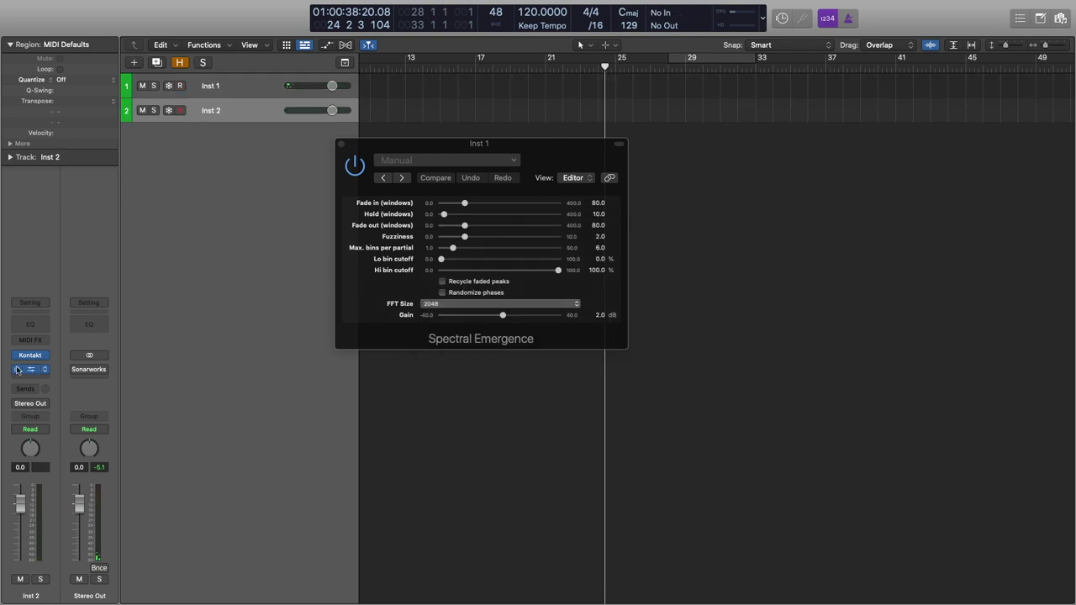
pyautogui.click(244, 87)
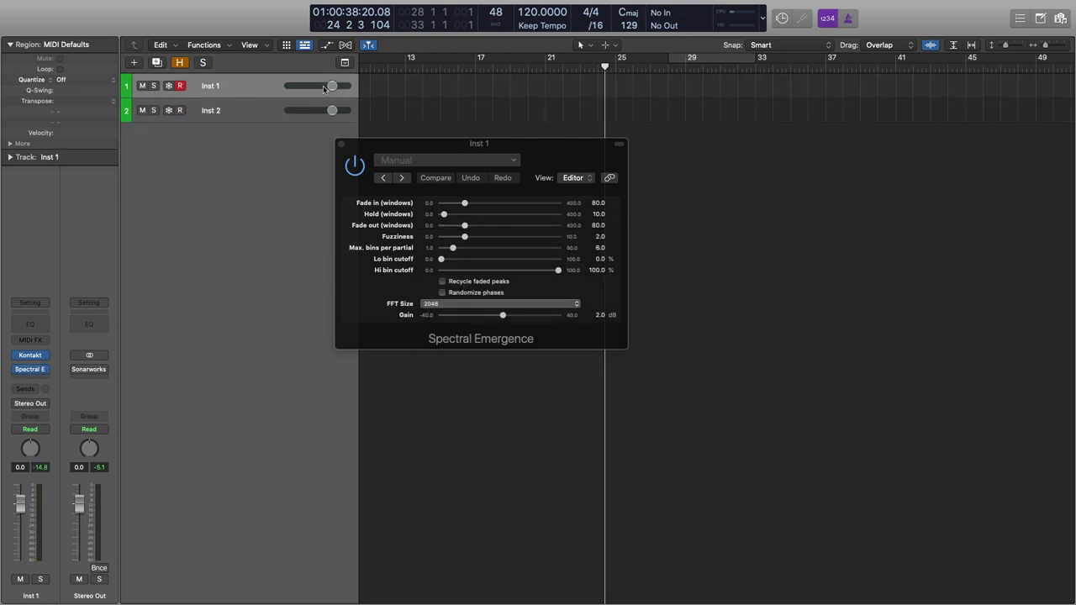
pyautogui.moveTo(323, 90); pyautogui.dragTo(292, 96)
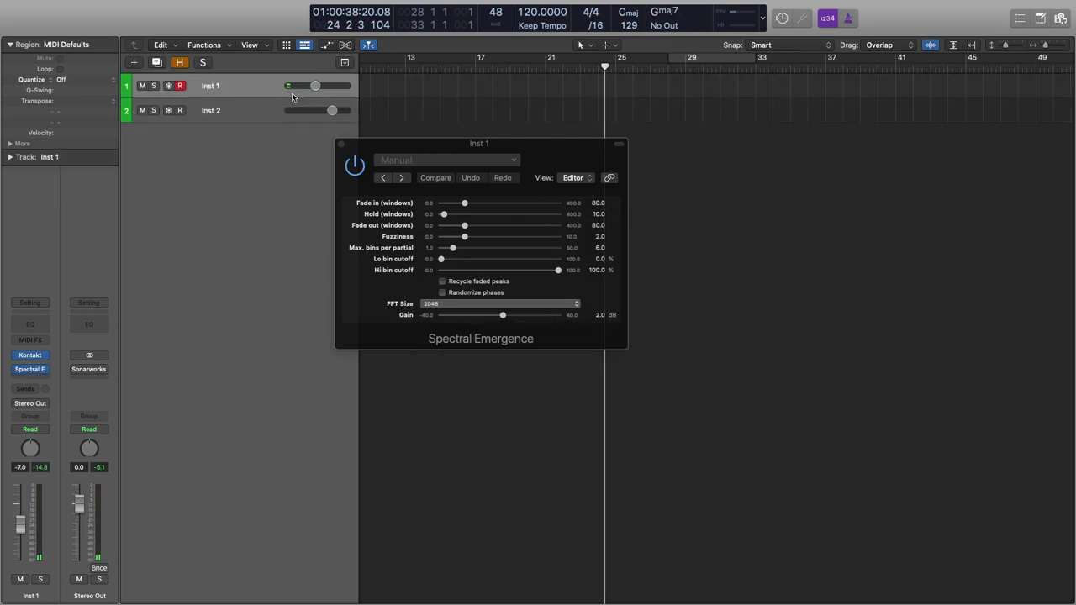
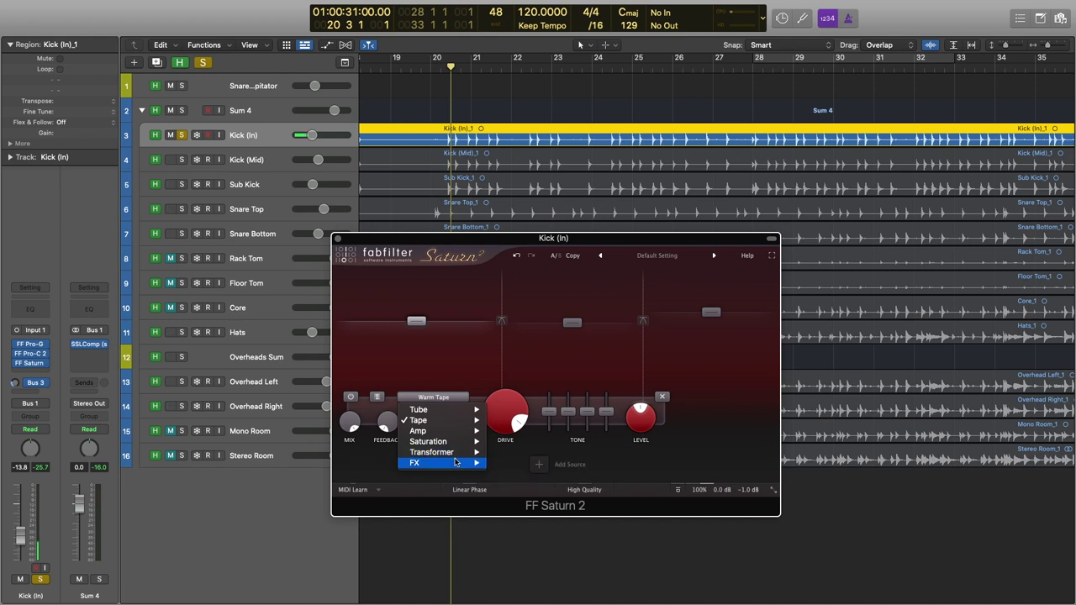
# Step: Close the saturation style list and remove the extra band at the low end of Saturn 2
pyautogui.click(588, 318)
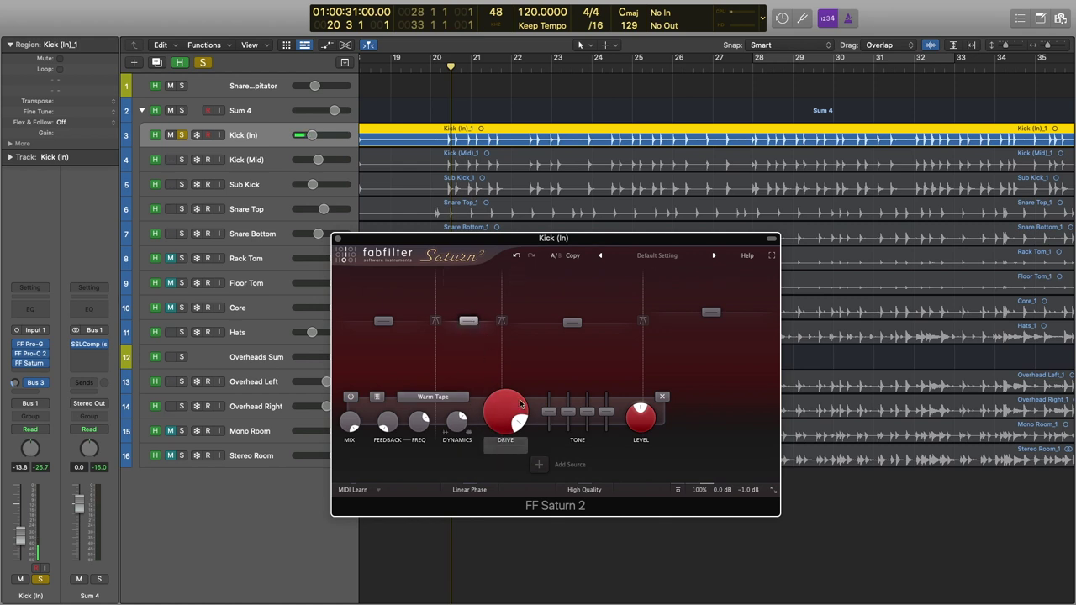
pyautogui.click(662, 398)
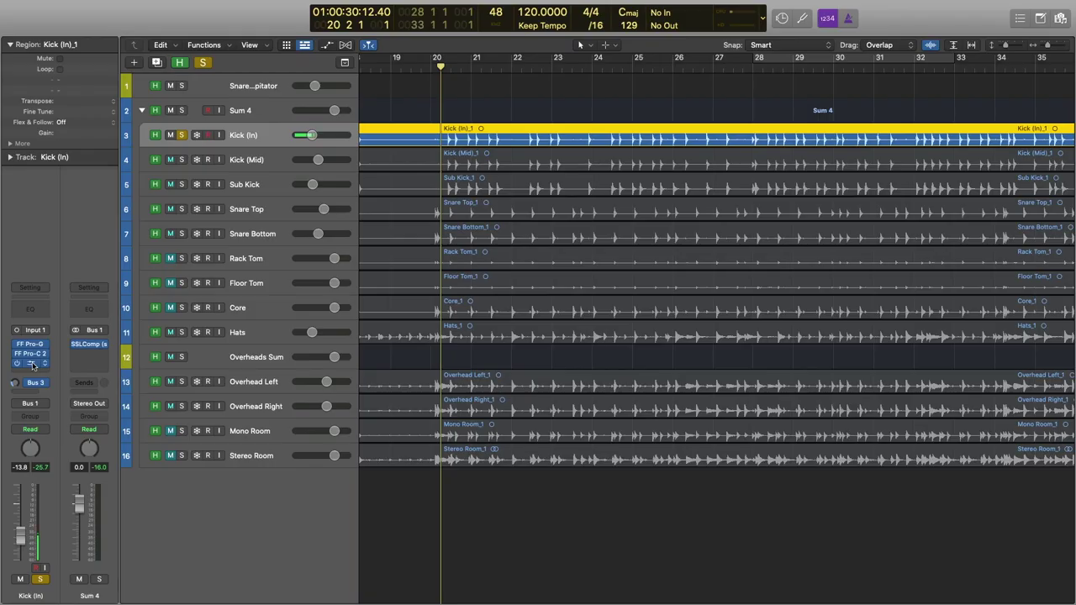
# Step: Reopen Saturn 2 on Kick (In), place the playhead near bar 20, and switch the bypassed plug-in back on
pyautogui.click(32, 363)
pyautogui.moveTo(449, 254); pyautogui.dragTo(536, 203)
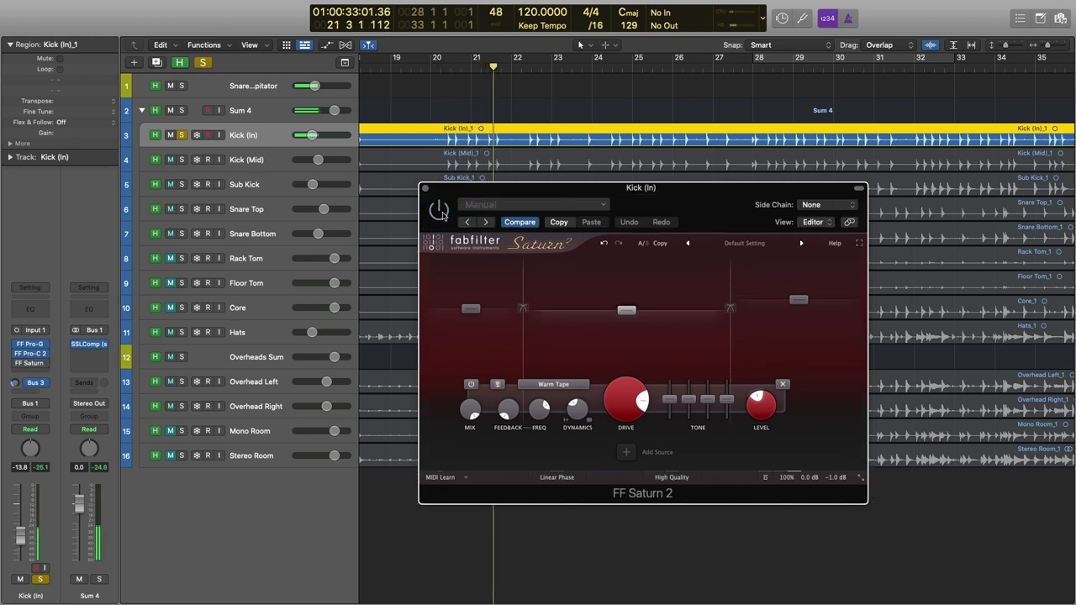
pyautogui.click(442, 74)
pyautogui.click(435, 208)
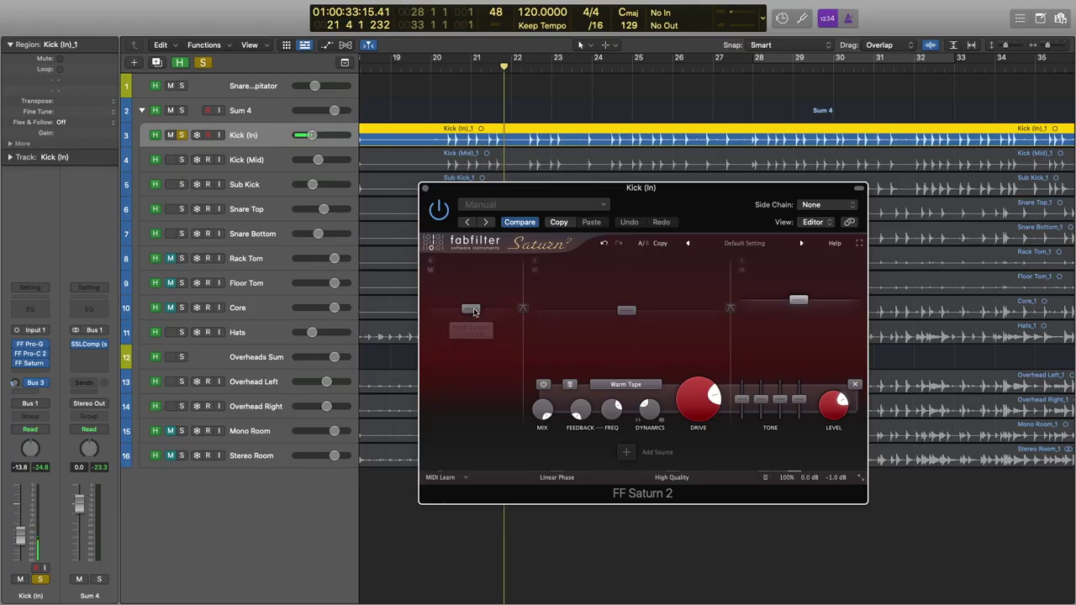
# Step: Solo Saturn 2's low band and shift its upper crossover to a higher frequency
pyautogui.click(474, 312)
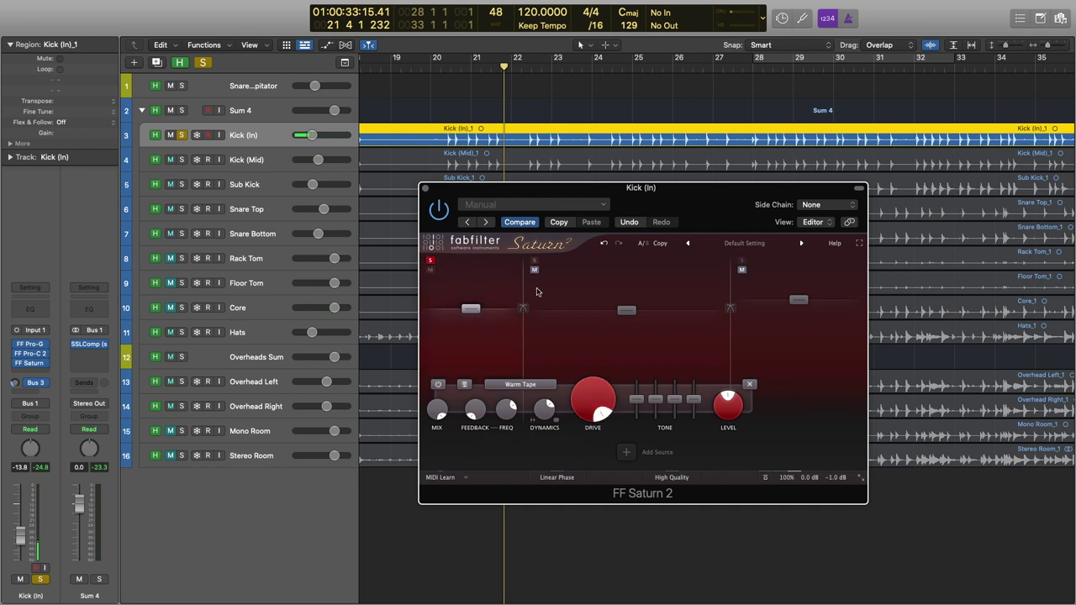
pyautogui.moveTo(523, 292); pyautogui.dragTo(553, 293)
# Step: Set a playback cycle from bar 20 to bar 22 and lower Saturn 2's Band 1 Drive to about 66.14%
pyautogui.moveTo(435, 117); pyautogui.dragTo(504, 220)
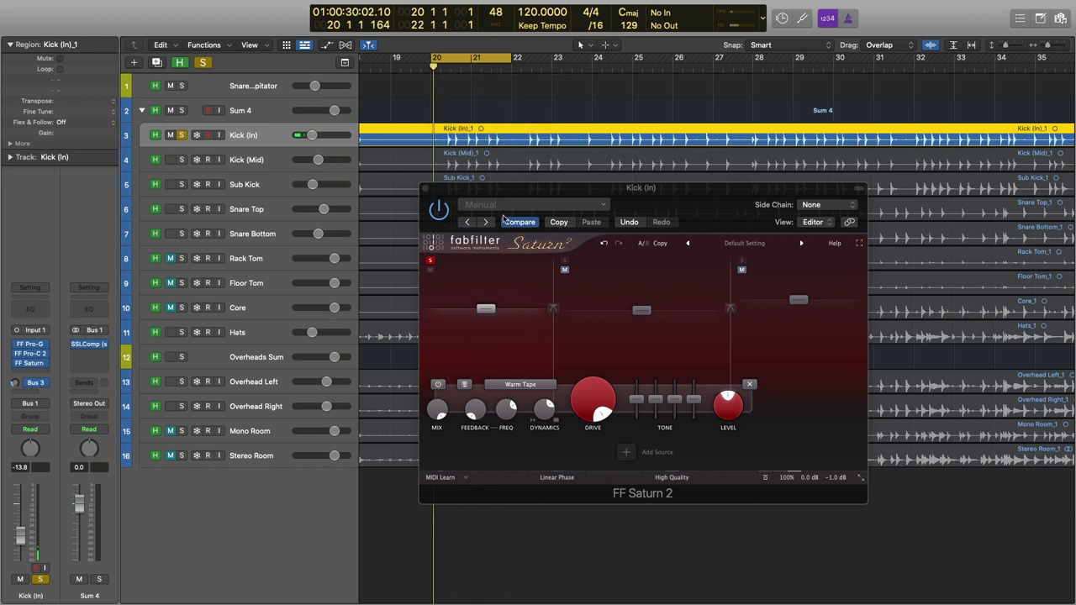
pyautogui.click(496, 303)
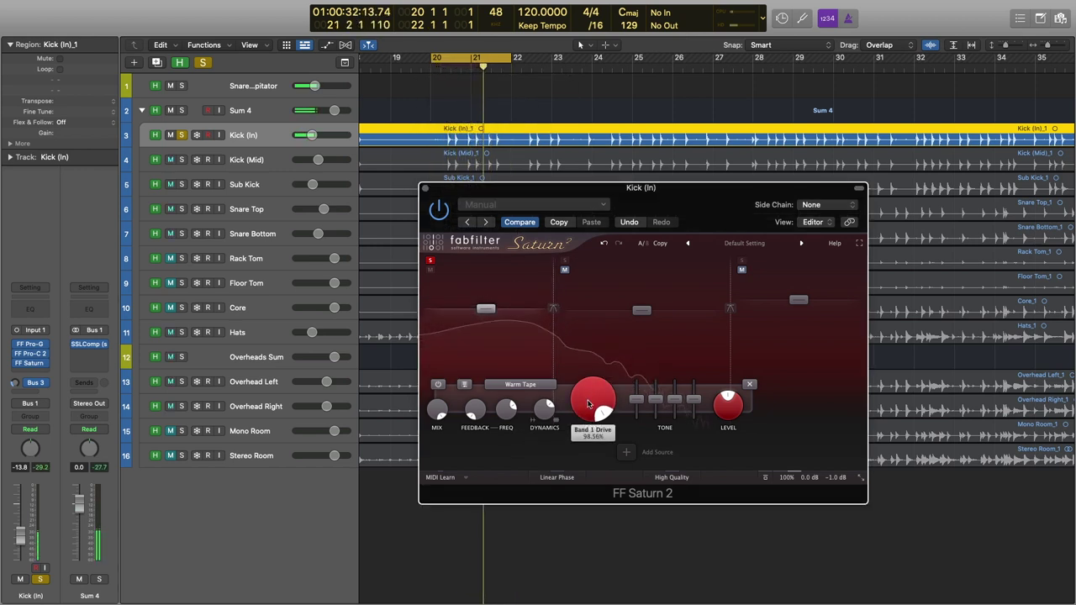
pyautogui.moveTo(588, 404); pyautogui.dragTo(604, 430)
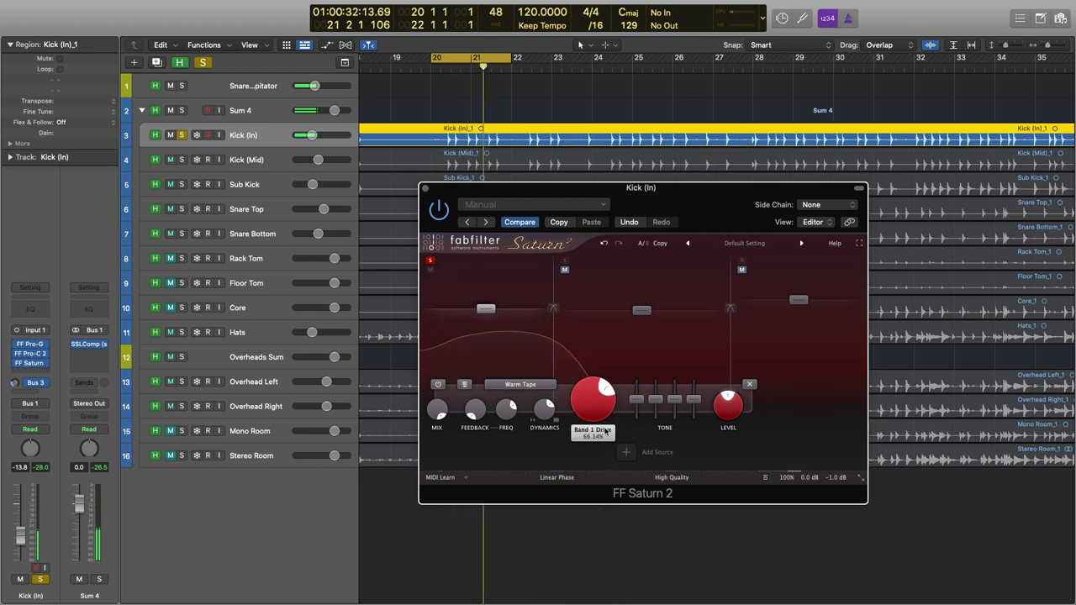